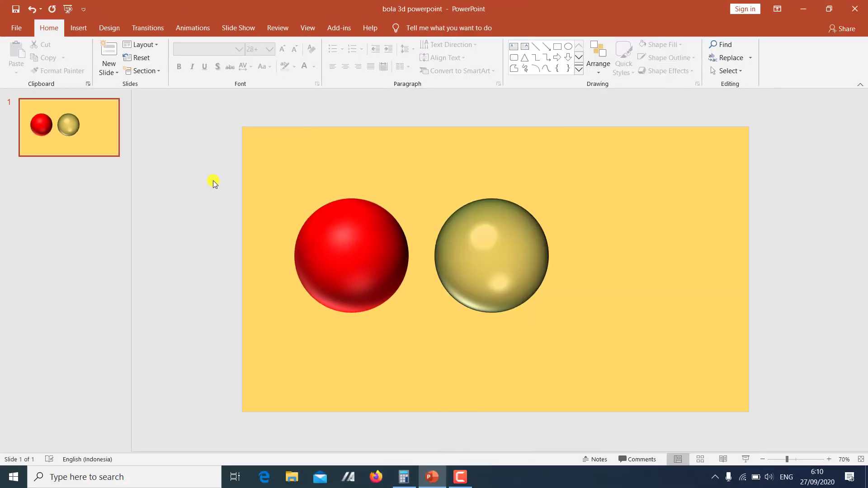
Step: Add a new second slide and delete its title and text placeholders
right_click(92, 173)
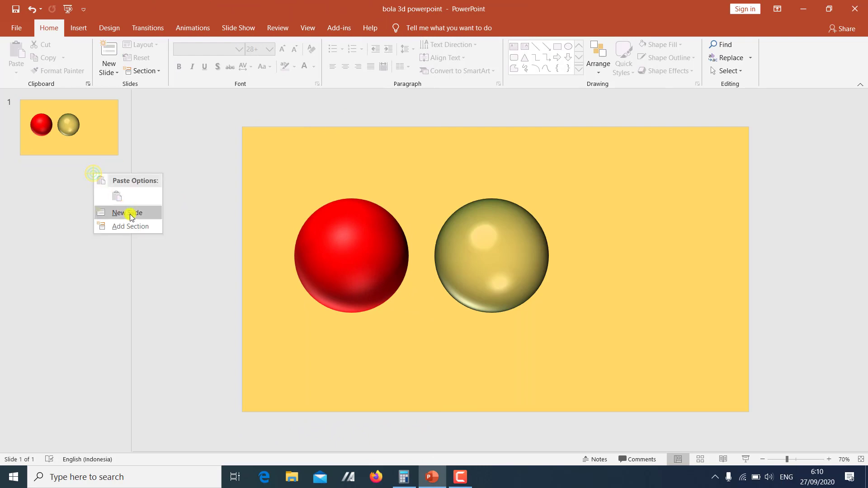
left_click(132, 213)
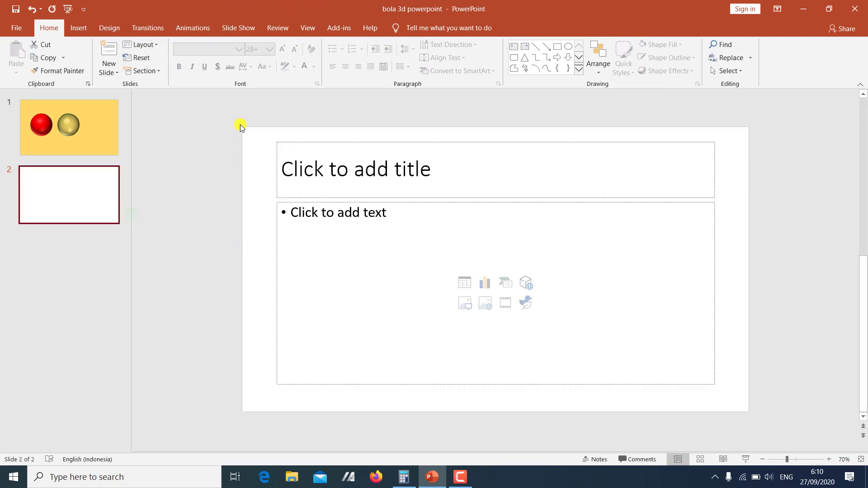
mouse_move(240, 124)
left_mouse_down()
mouse_move(677, 385)
mouse_move(723, 427)
left_mouse_up()
key("Delete")
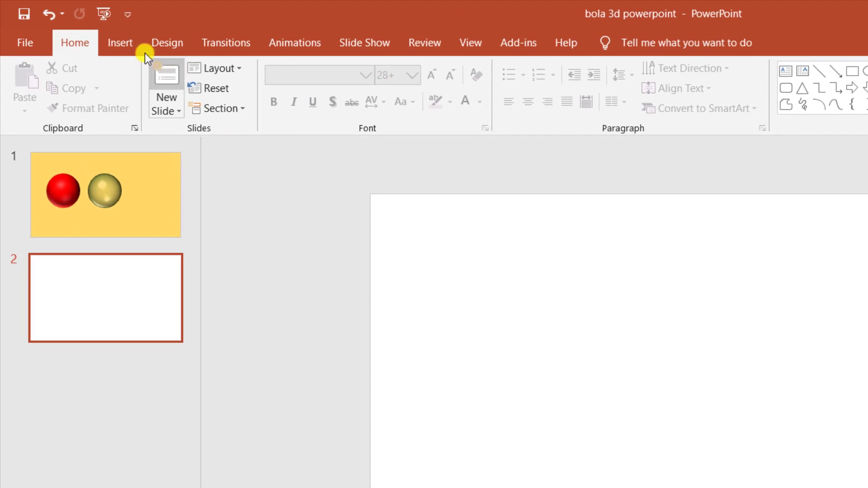
Step: Draw a 3.11-inch blue circle with the Oval shape on slide 2
left_click(120, 42)
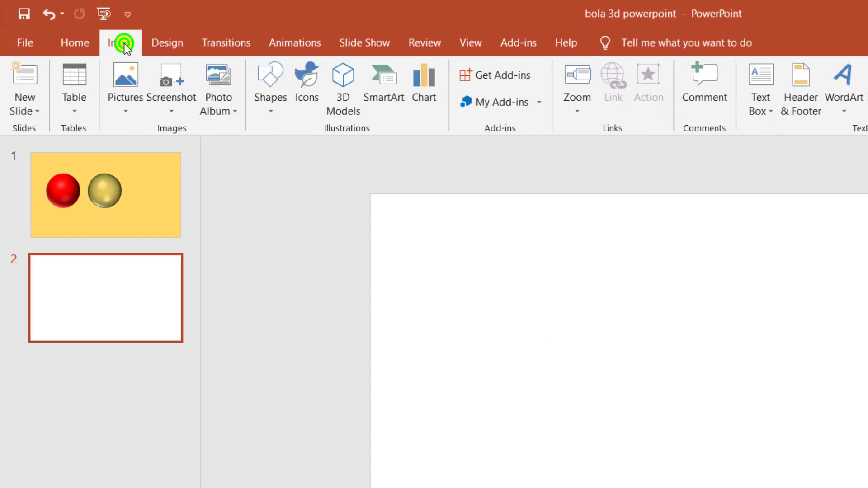
left_click(266, 80)
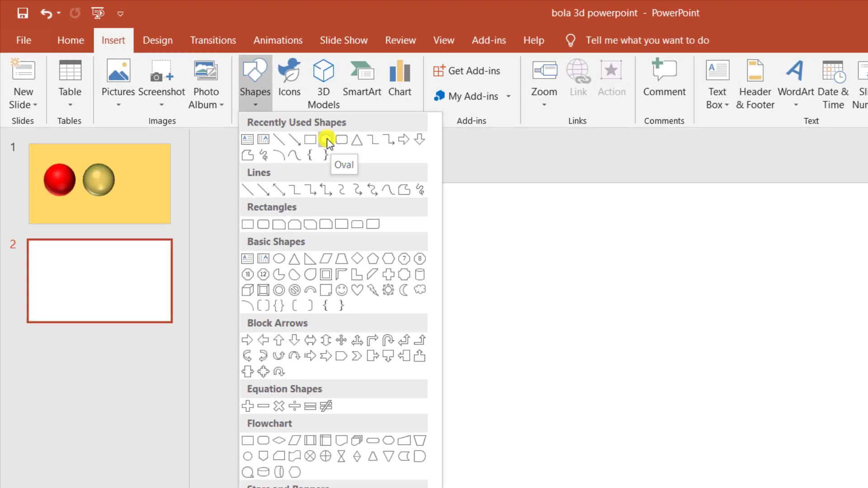
left_click(346, 148)
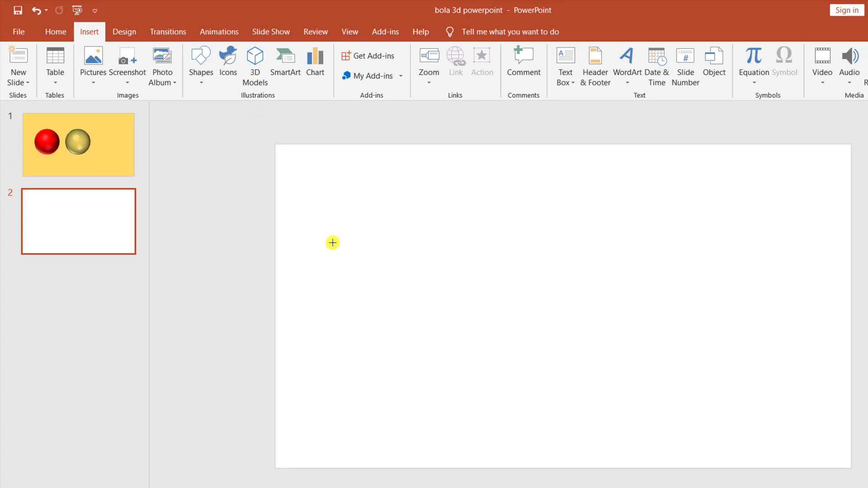
mouse_move(333, 243)
left_mouse_down()
mouse_move(446, 366)
mouse_move(467, 377)
left_mouse_up()
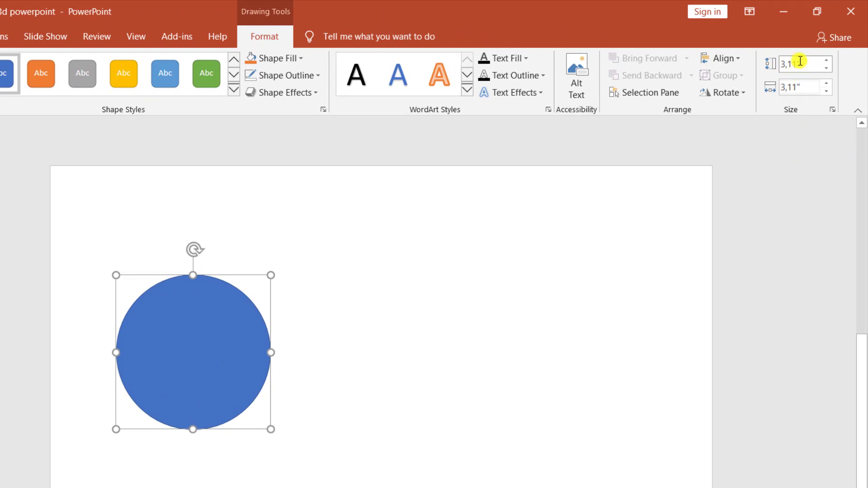
Step: Set the blue circle's height and width to 3 inches each
left_click(826, 69)
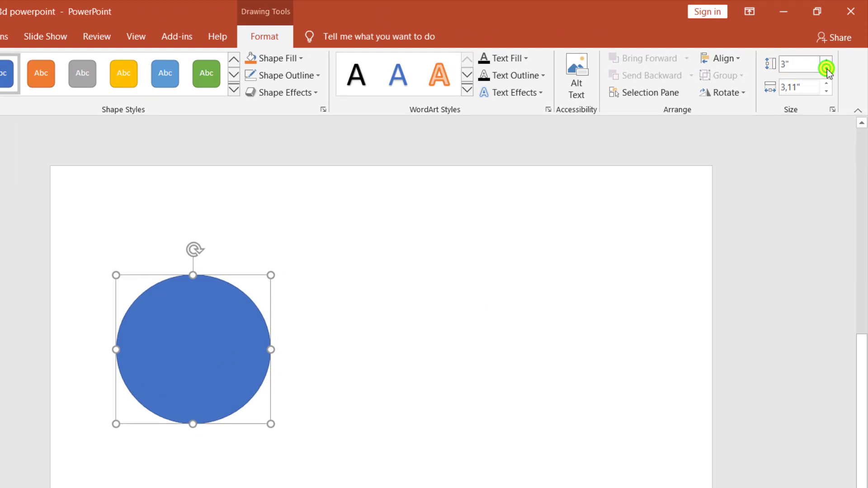
left_click(829, 92)
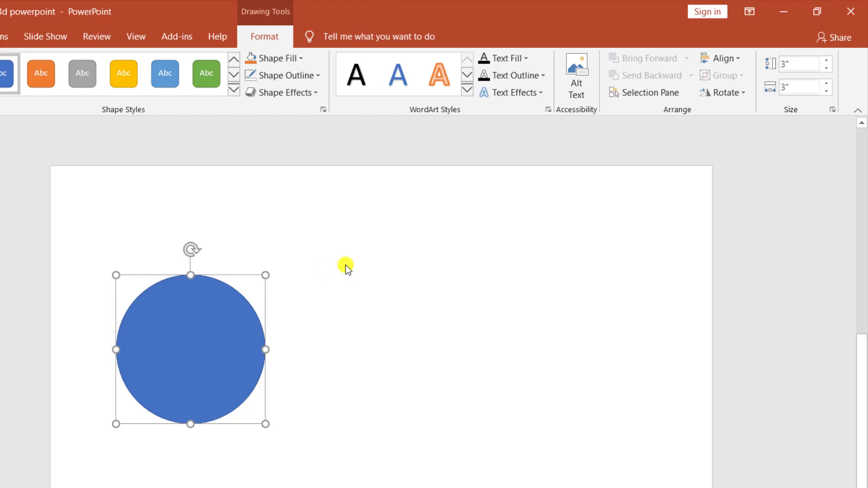
left_click(208, 336)
Step: Open Format Shape for the circle and expand its 3-D Format effects section
right_click(196, 374)
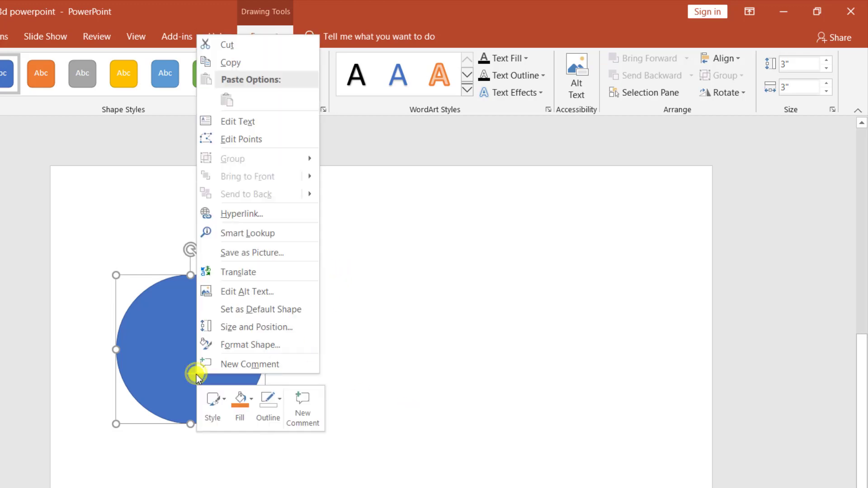
left_click(229, 350)
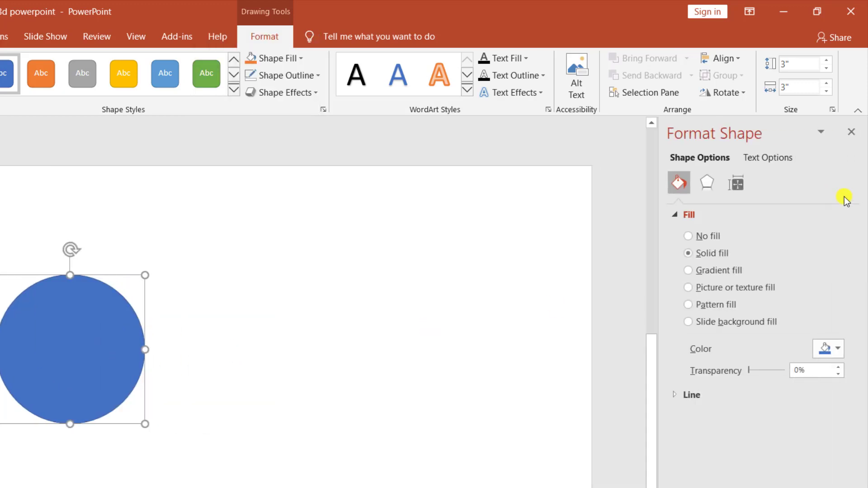
left_click(709, 184)
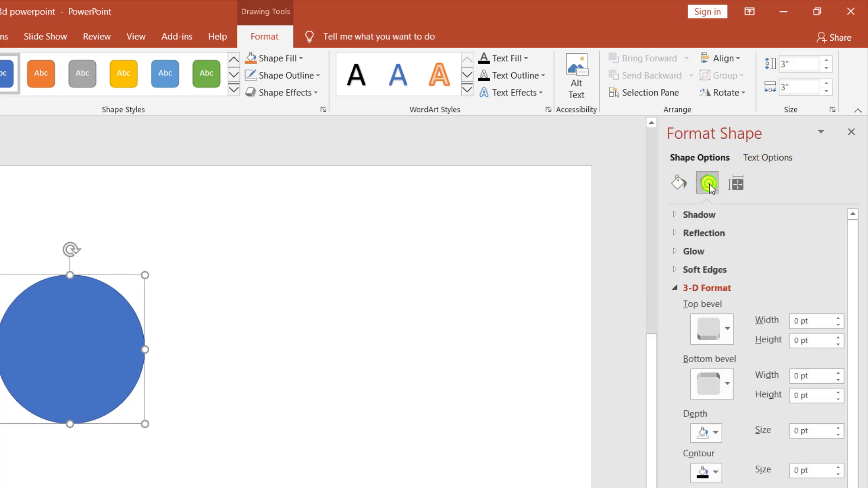
left_click(674, 290)
left_click(675, 292)
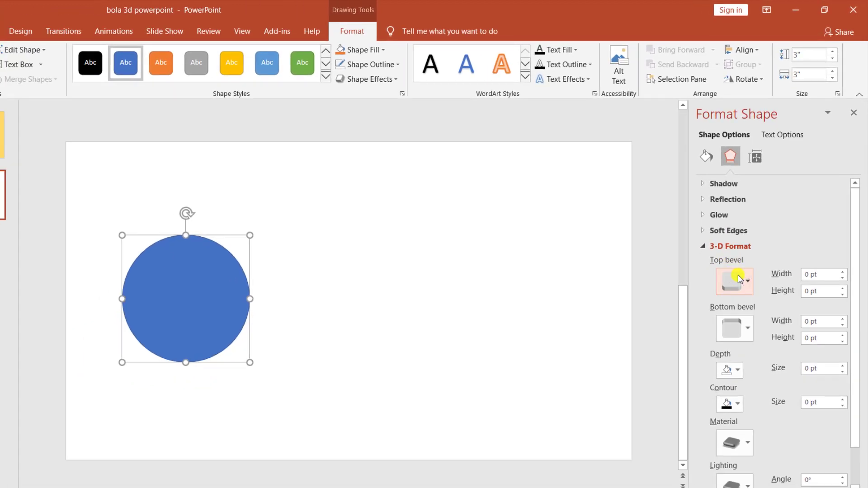
Step: Apply Round bevels (6 pt by 6 pt) to the circle's top and bottom
left_click(748, 283)
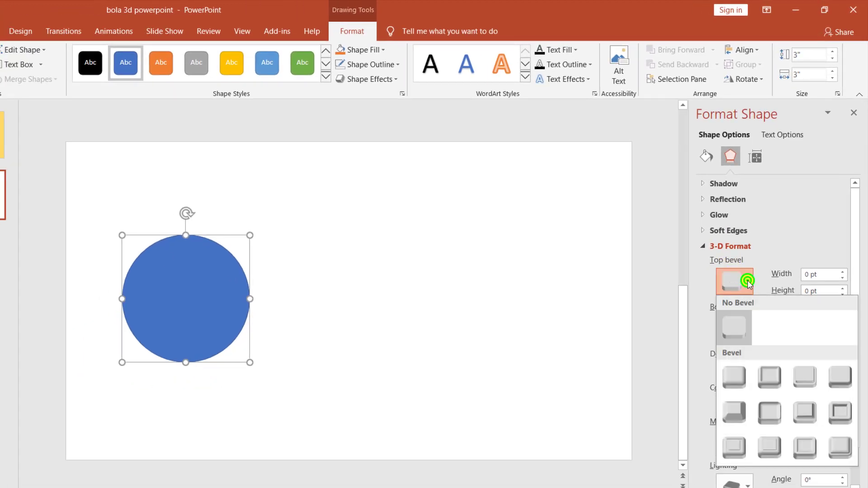
left_click(741, 378)
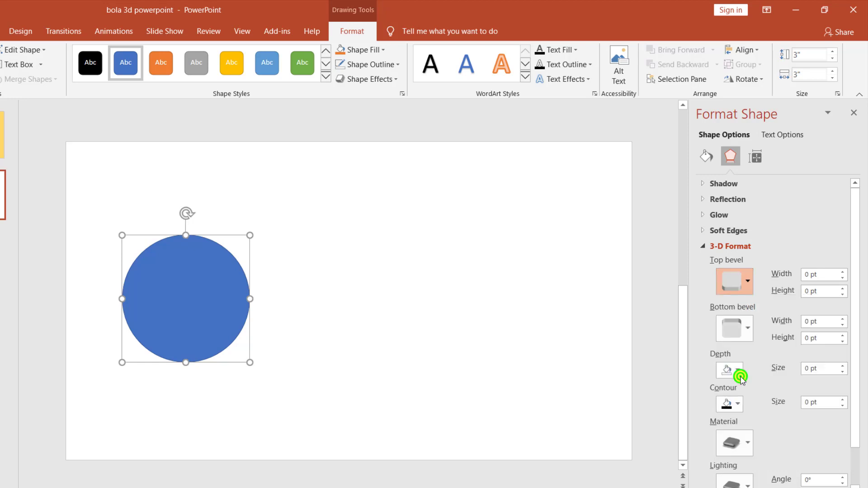
left_click(748, 330)
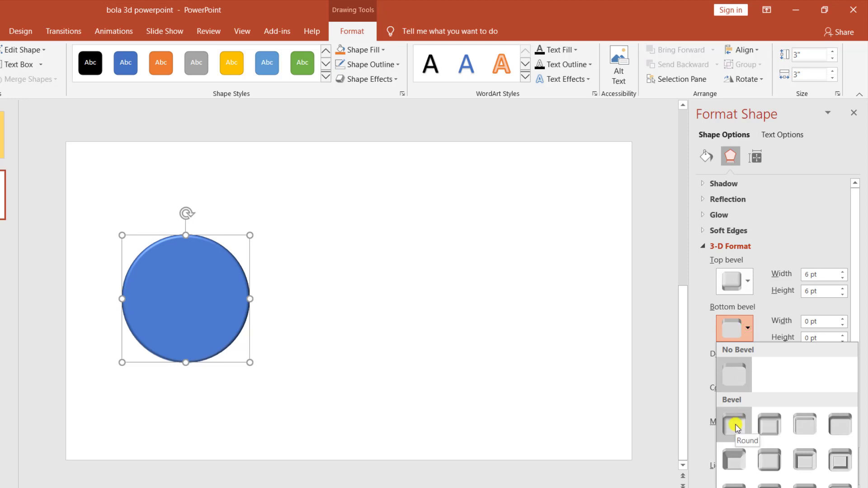
left_click(735, 426)
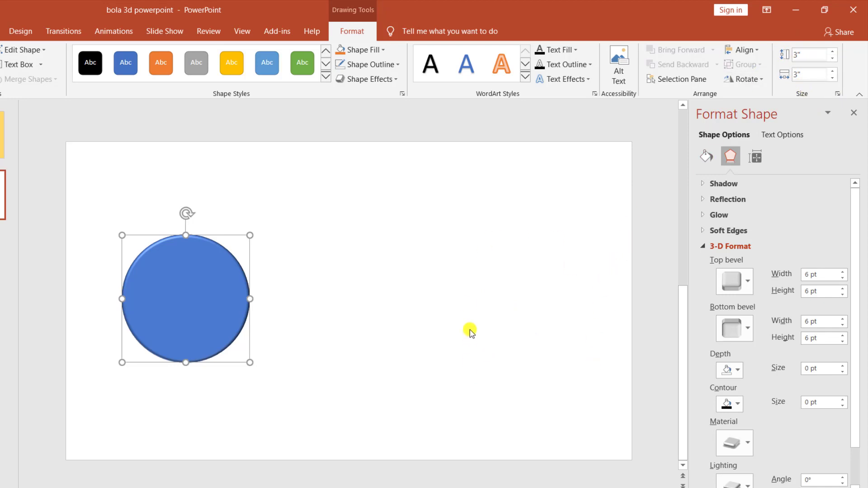
key("alt+Tab")
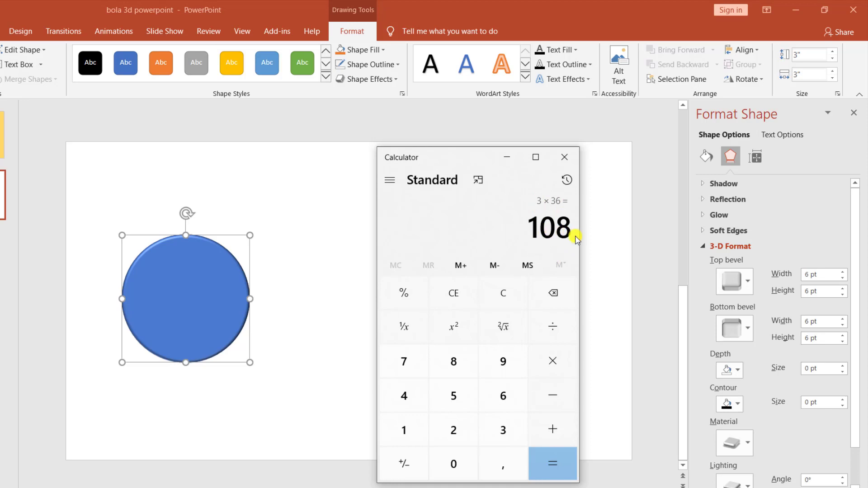
left_click(629, 311)
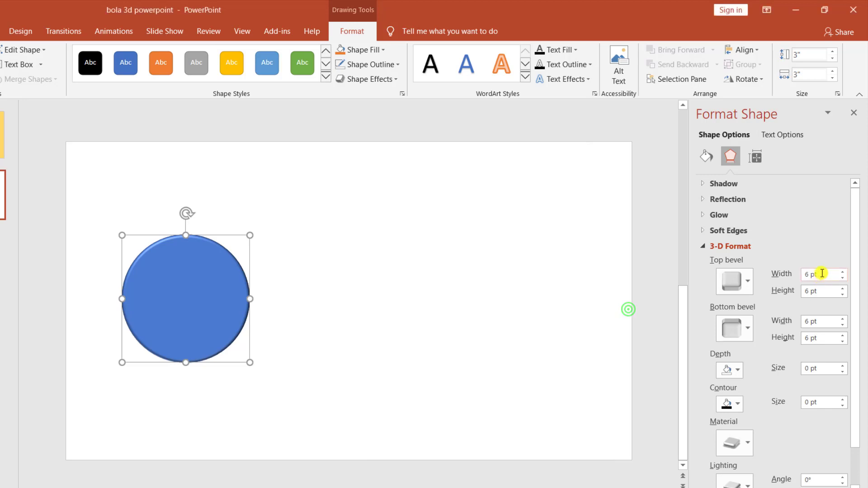
left_click(821, 275)
Step: Set top and bottom bevel width and height to 108 pt, making a shaded sphere
double_click(821, 288)
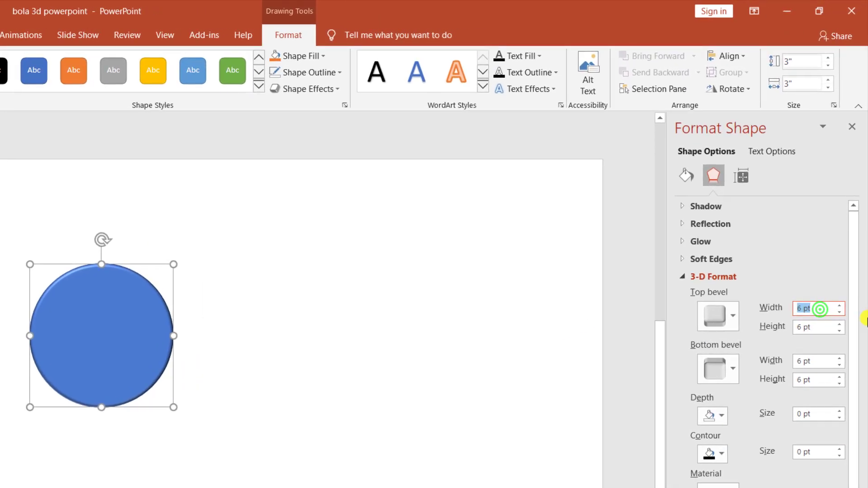
type("10")
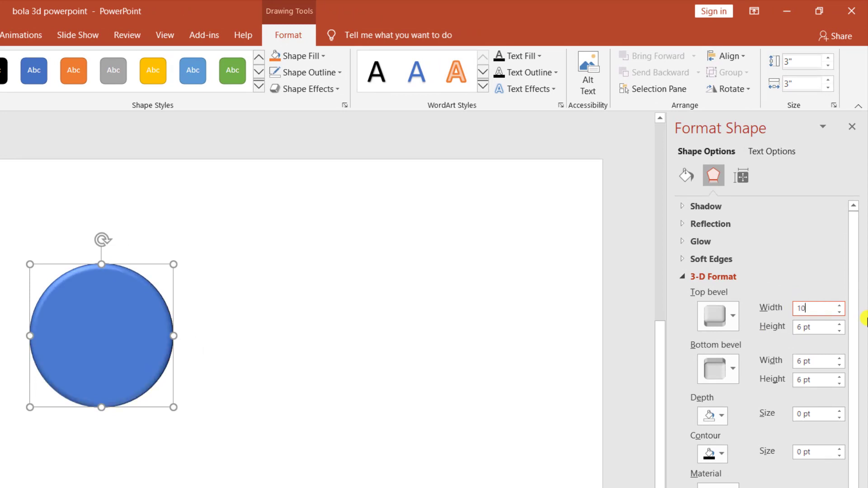
type("8")
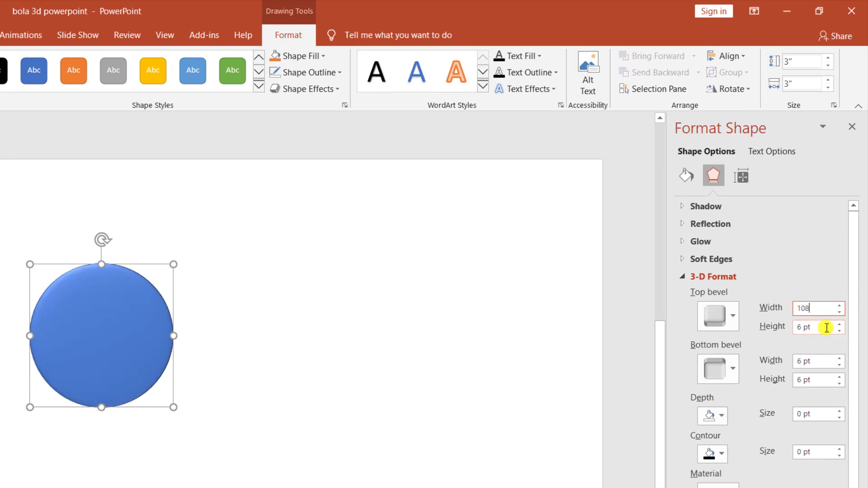
left_click(826, 326)
key("BackSpace")
key("BackSpace")
key("BackSpace")
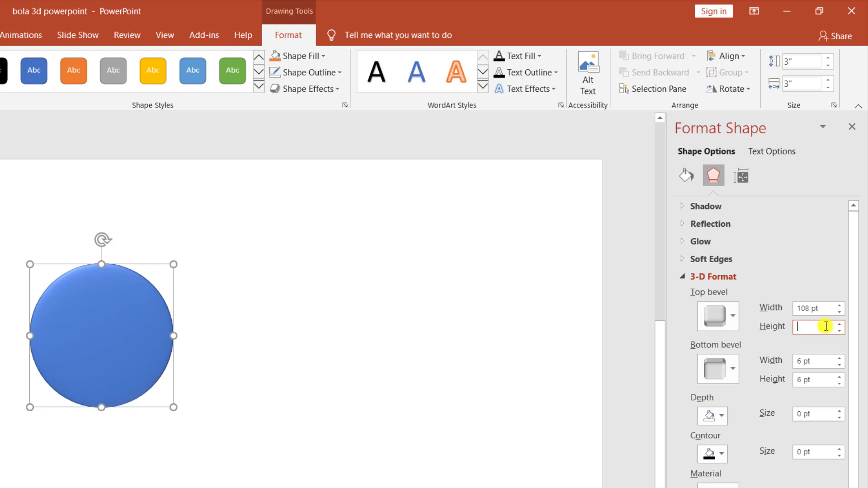
type("108")
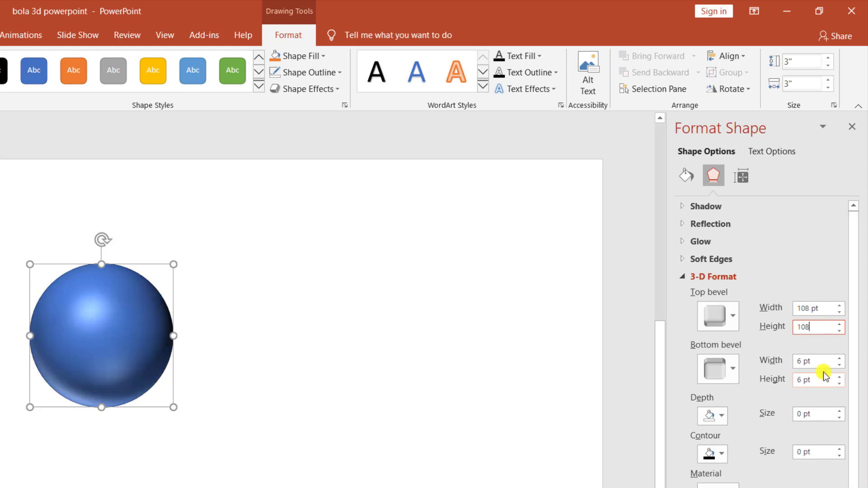
double_click(819, 360)
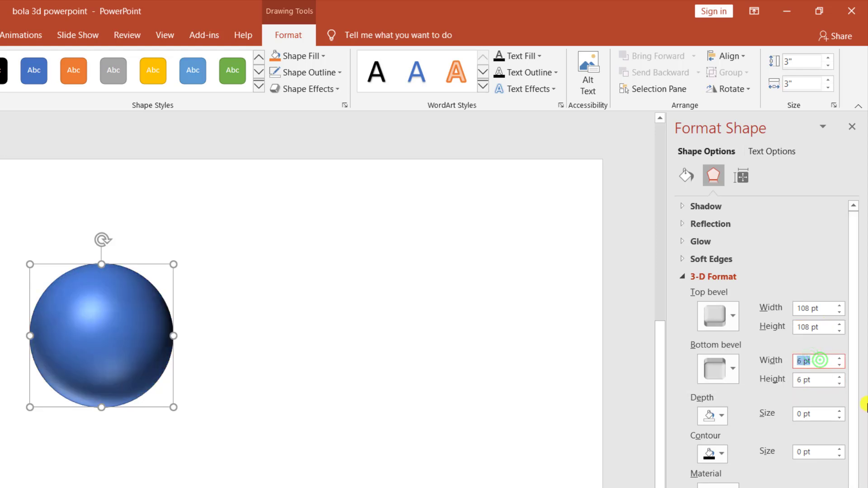
type("1")
left_click(818, 380)
type("108")
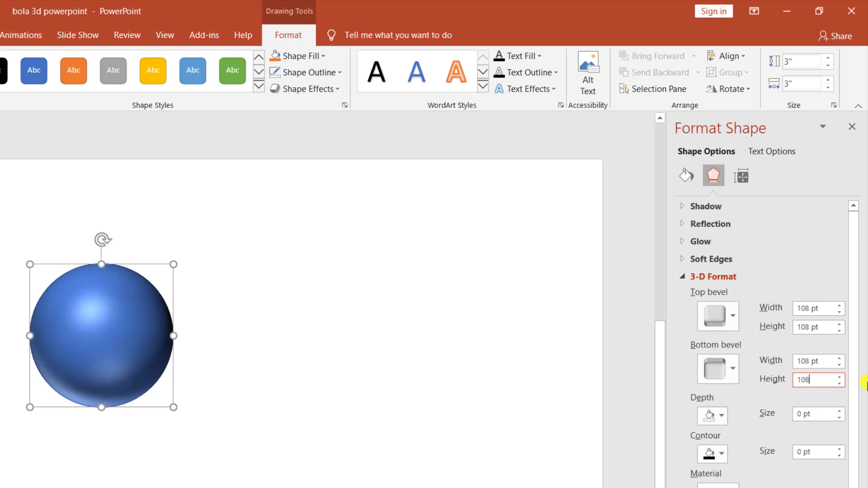
left_click(522, 384)
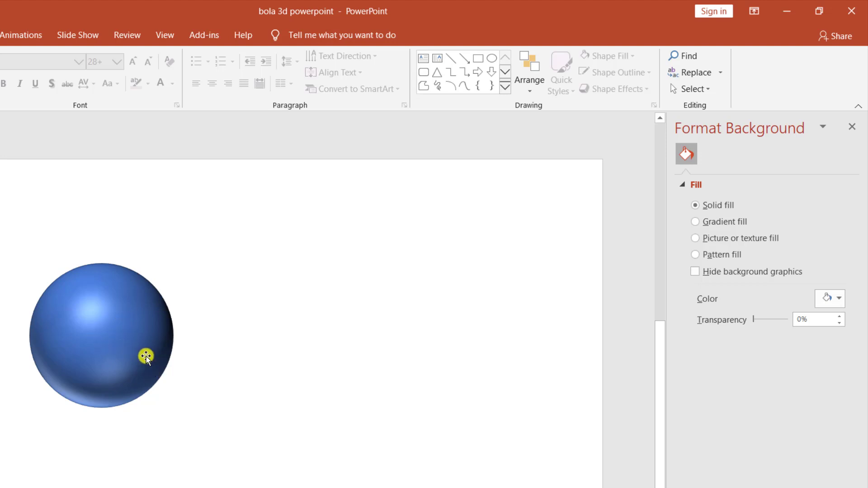
Step: Nudge the blue sphere slightly up and right, then reselect it and show its fill colours
left_click_drag(145, 356, 157, 351)
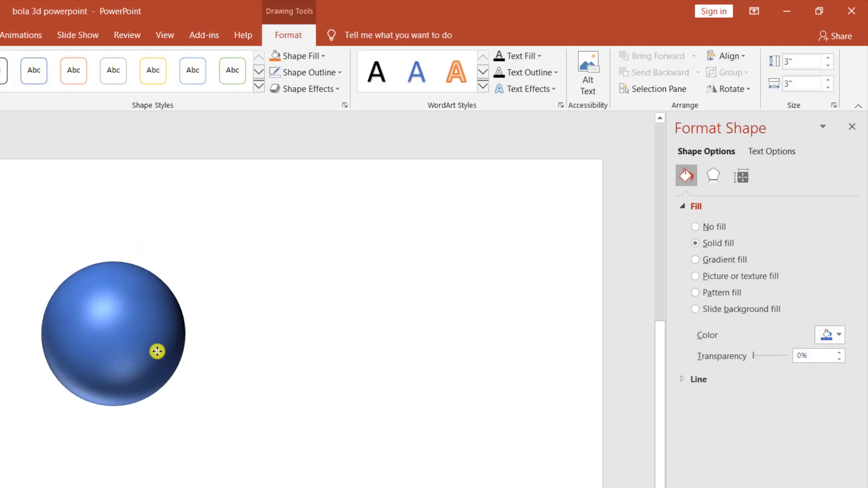
left_click(284, 347)
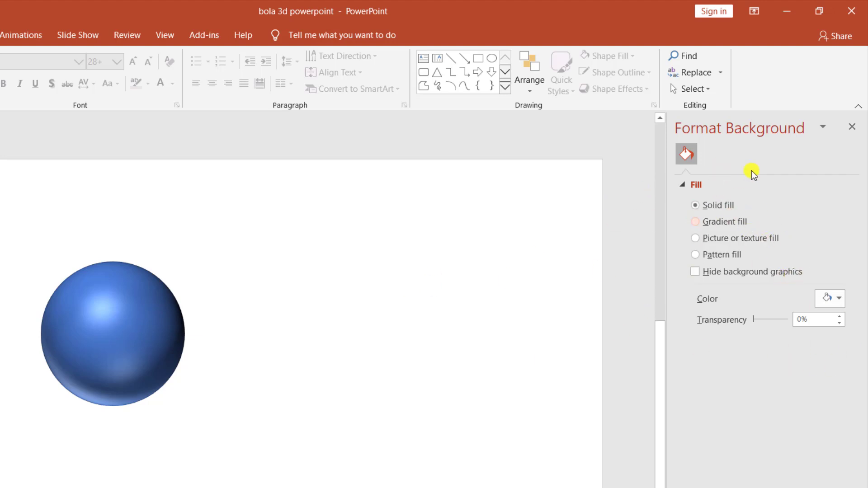
left_click(89, 300)
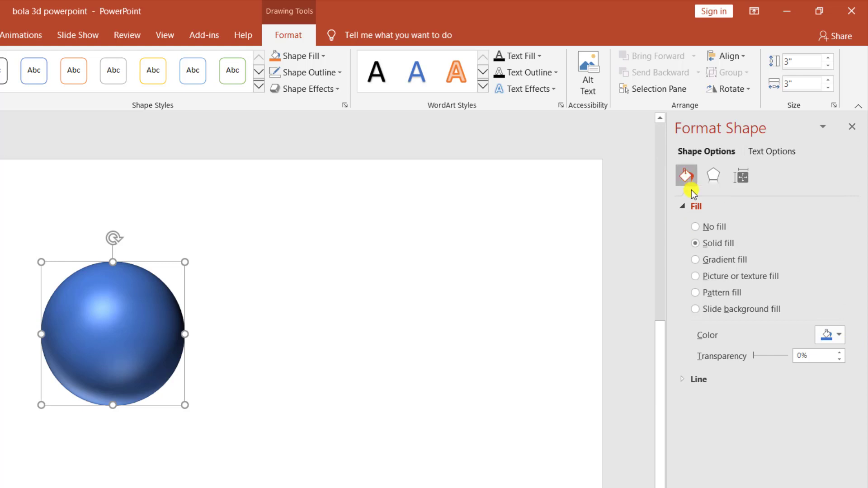
left_click(841, 334)
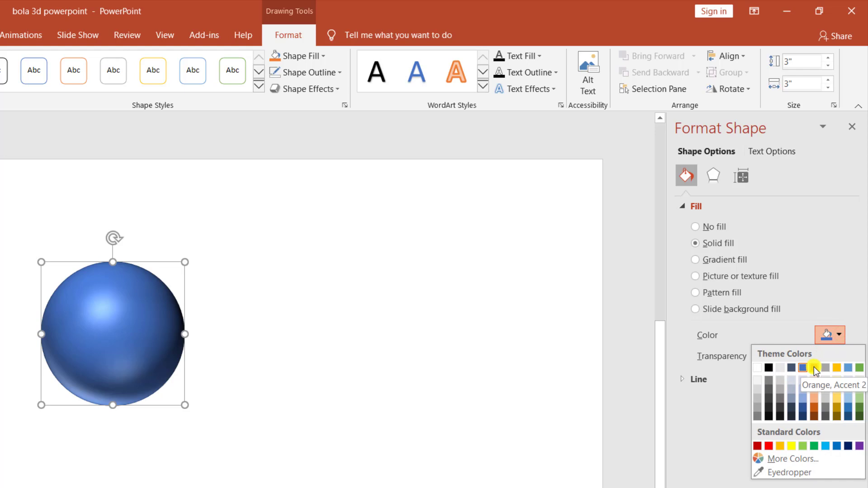
Step: Try orange and light green fills, then settle on standard Red for the sphere
left_click(814, 368)
left_click(839, 335)
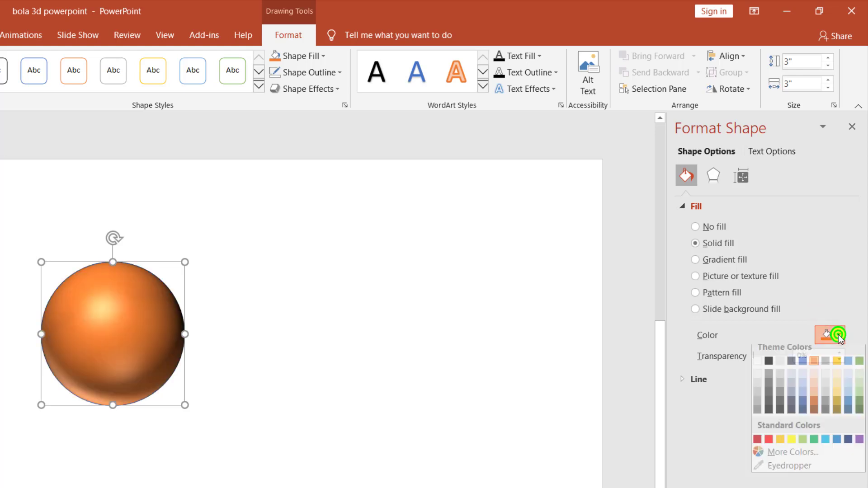
left_click(802, 449)
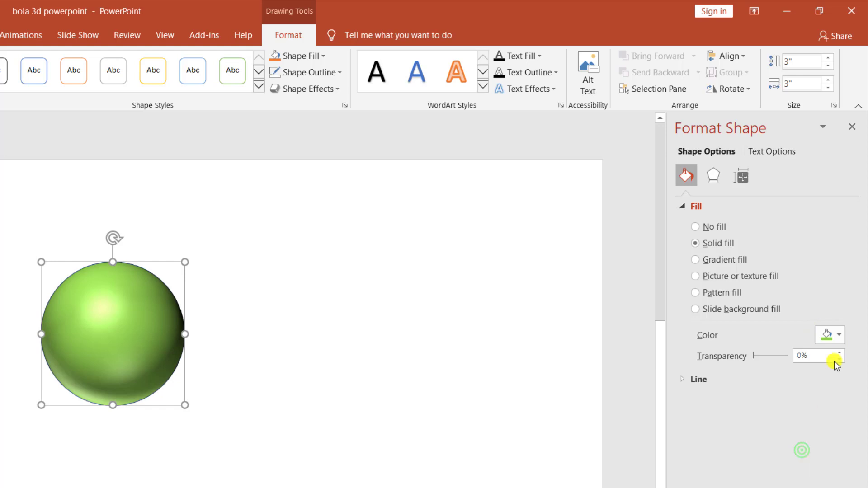
left_click(837, 336)
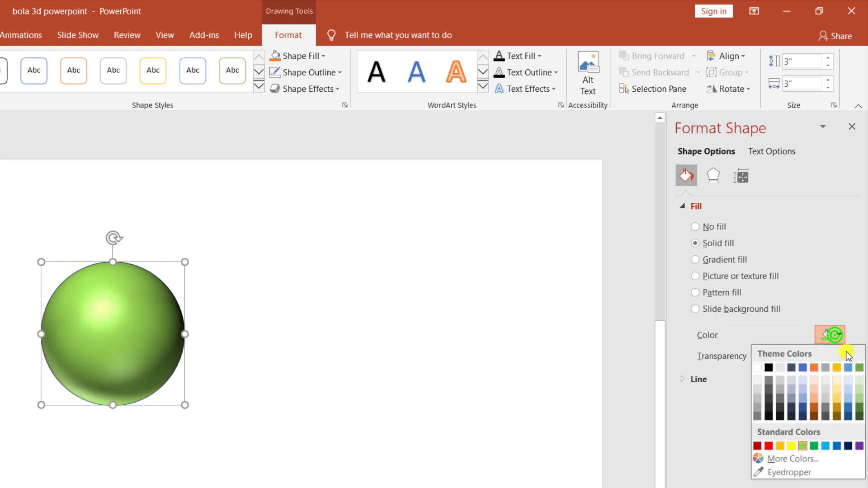
left_click(770, 446)
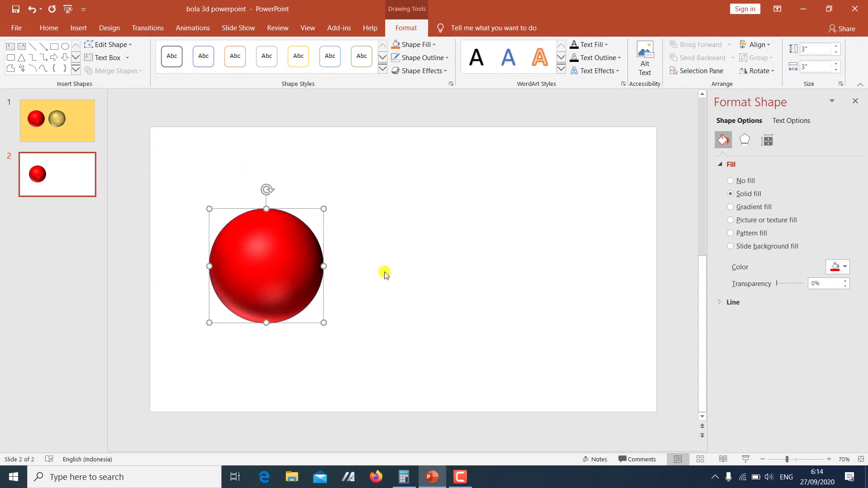
left_click(537, 376)
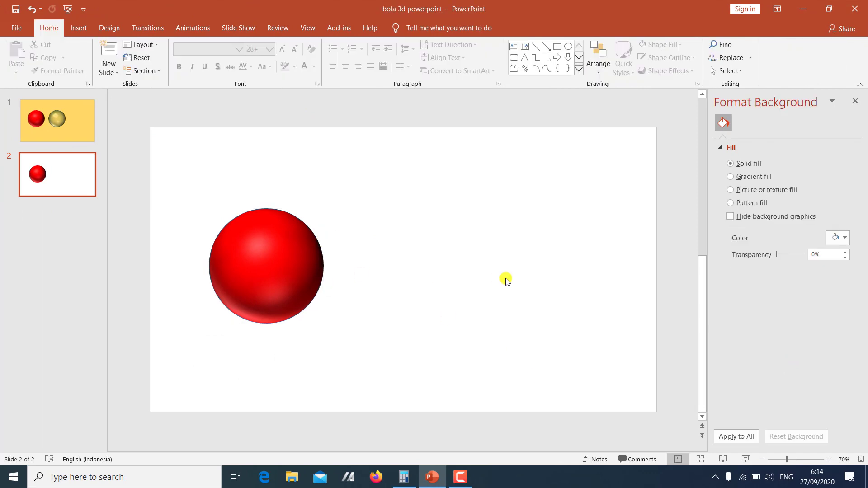
Step: Compare with slide 1's red ball, then reselect the red sphere on slide 2
left_click(60, 125)
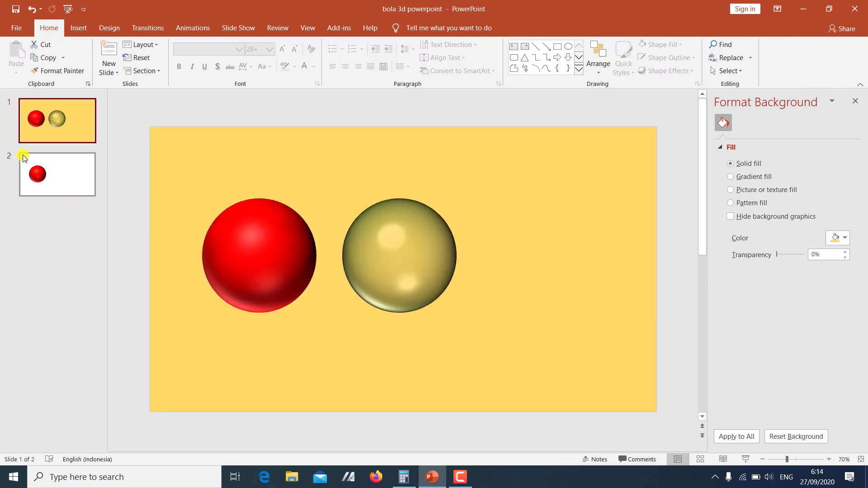
left_click(67, 189)
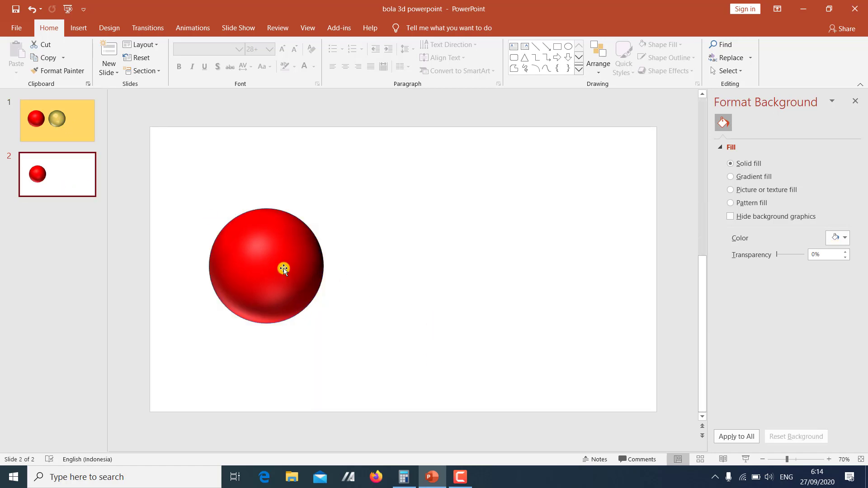
left_click(279, 257)
Step: Copy and paste the red sphere, placing the duplicate level to the right of the original
right_click(280, 257)
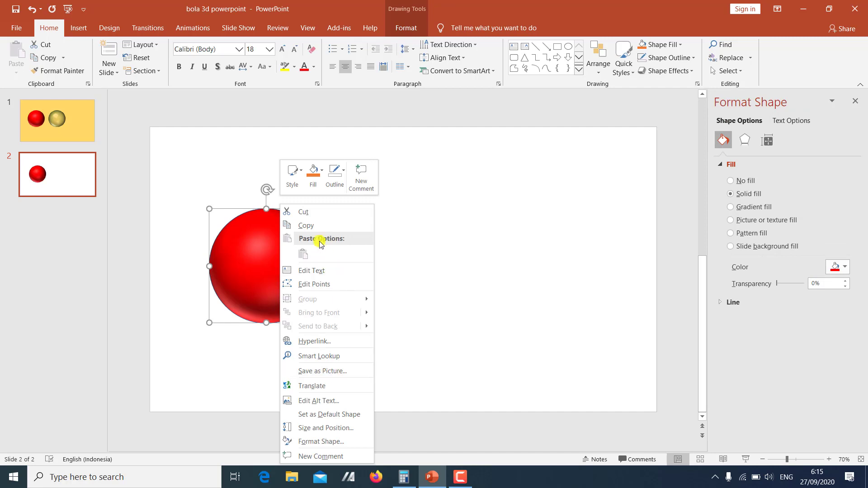
left_click(316, 228)
left_click(394, 232)
right_click(394, 234)
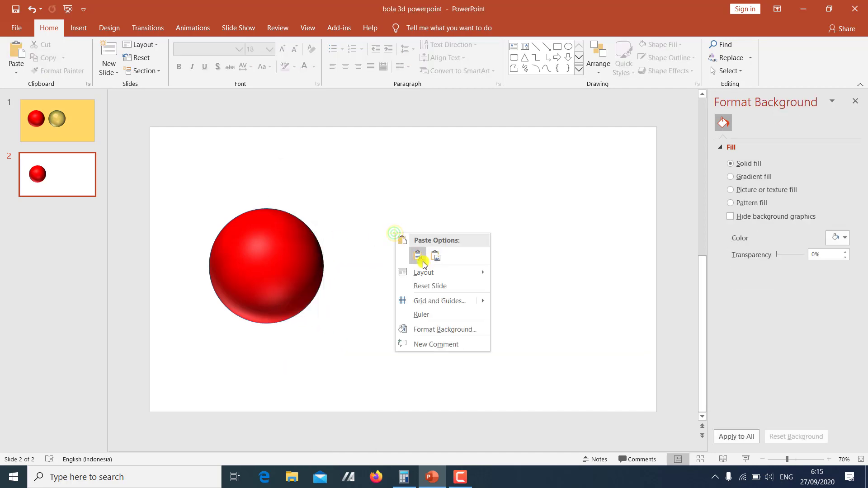
left_click(422, 259)
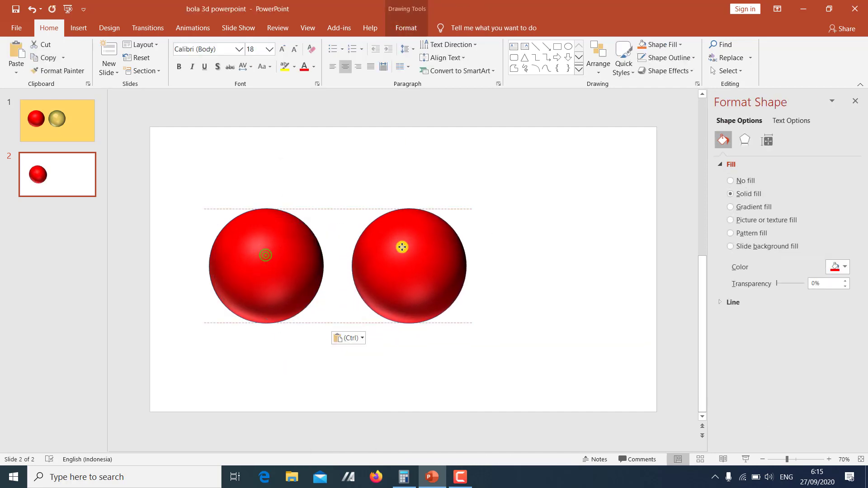
left_click_drag(269, 253, 406, 247)
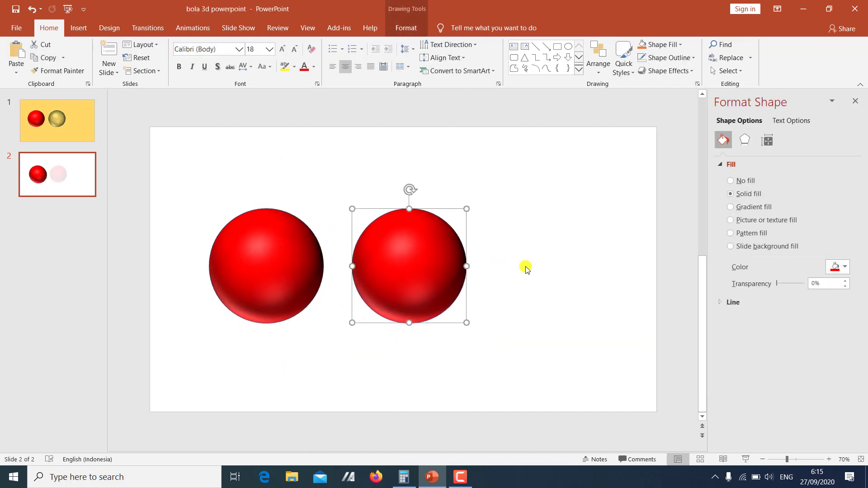
left_click(506, 294)
left_click(430, 284)
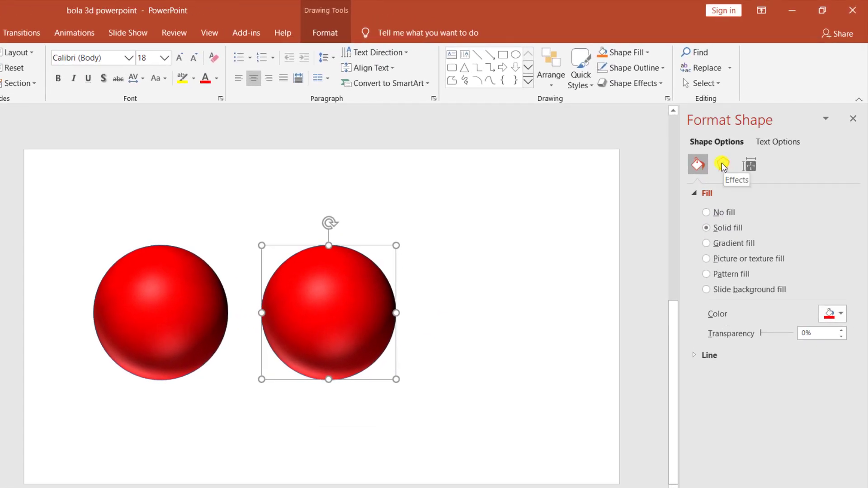
Step: Give the right-hand sphere the Clear translucent 3-D material
left_click(722, 166)
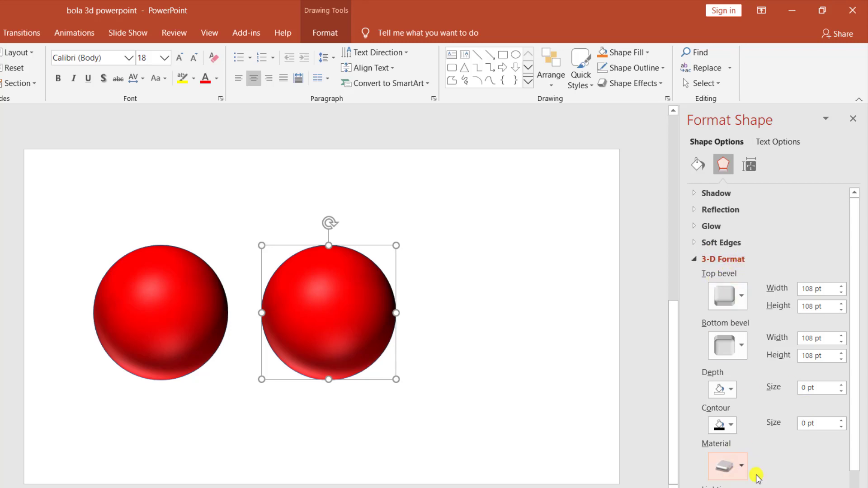
left_click(742, 469)
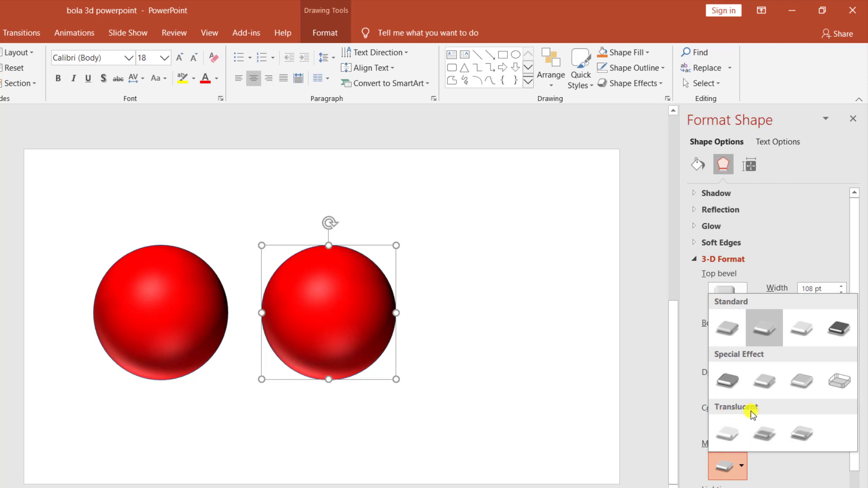
left_click(800, 437)
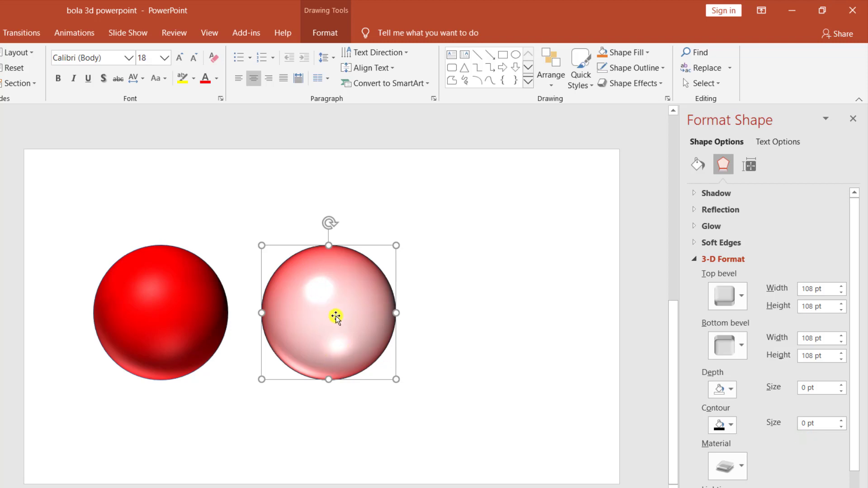
left_click(436, 227)
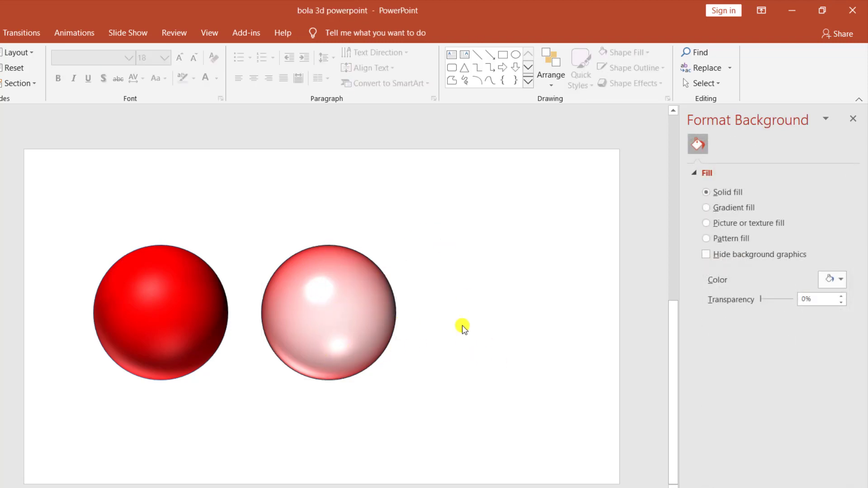
Step: Fill slide 2's background with the standard Orange solid colour, then select the right sphere
left_click(446, 275)
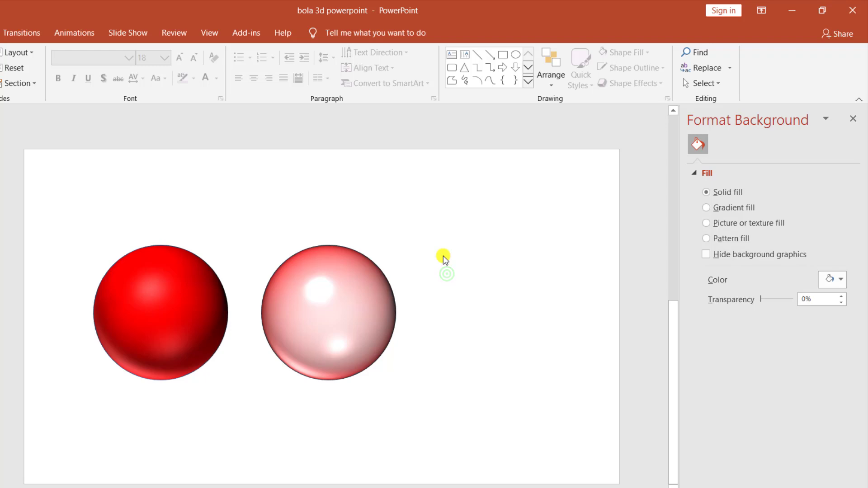
right_click(467, 257)
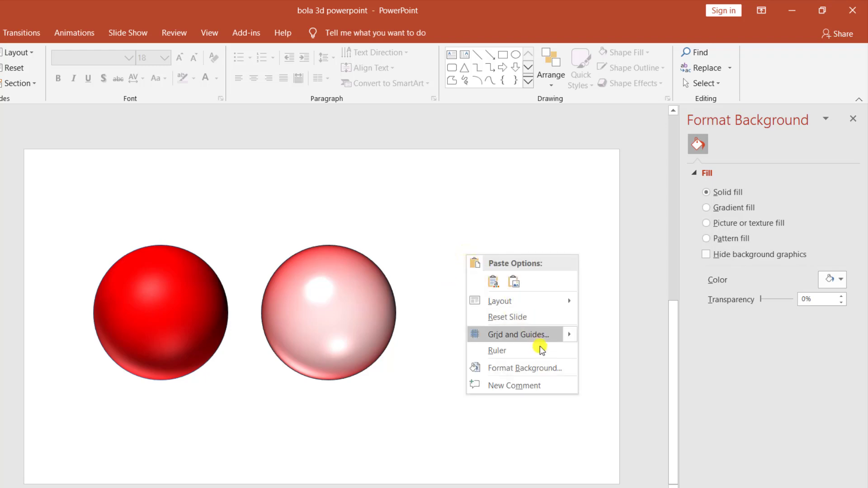
left_click(548, 368)
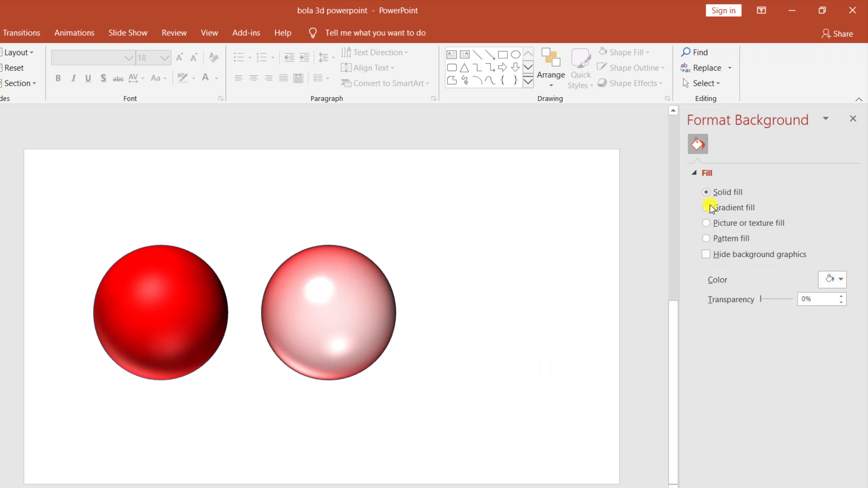
left_click(841, 279)
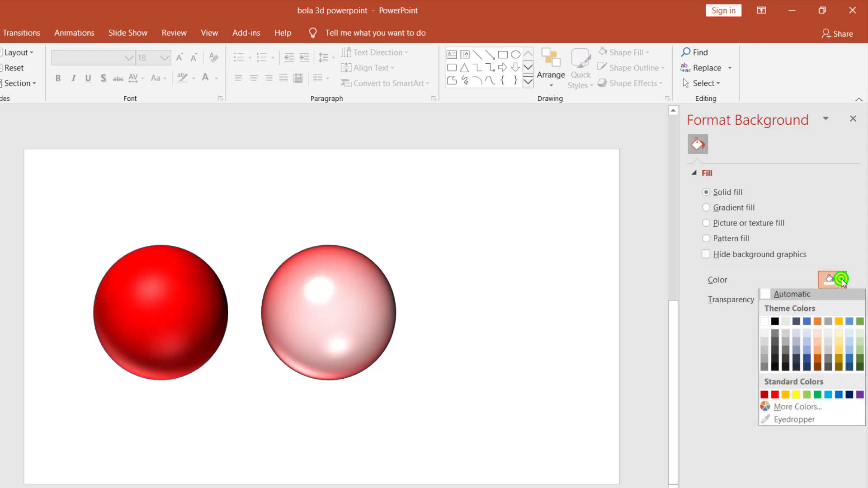
left_click(786, 396)
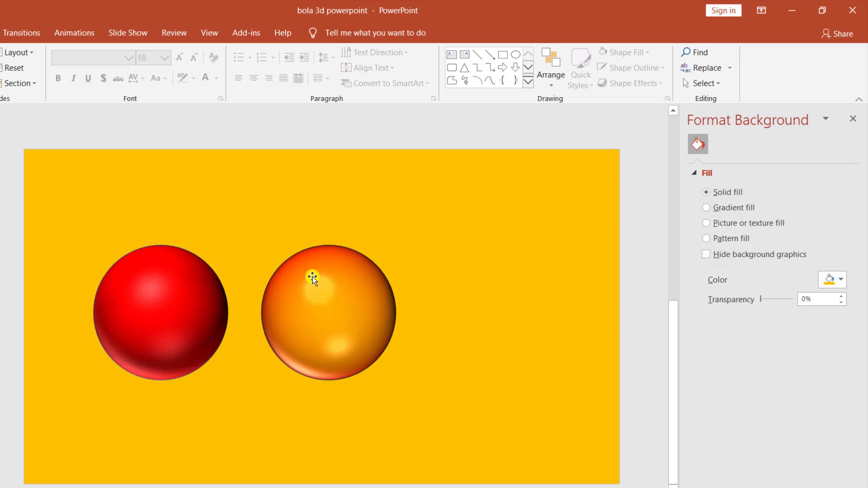
left_click(361, 300)
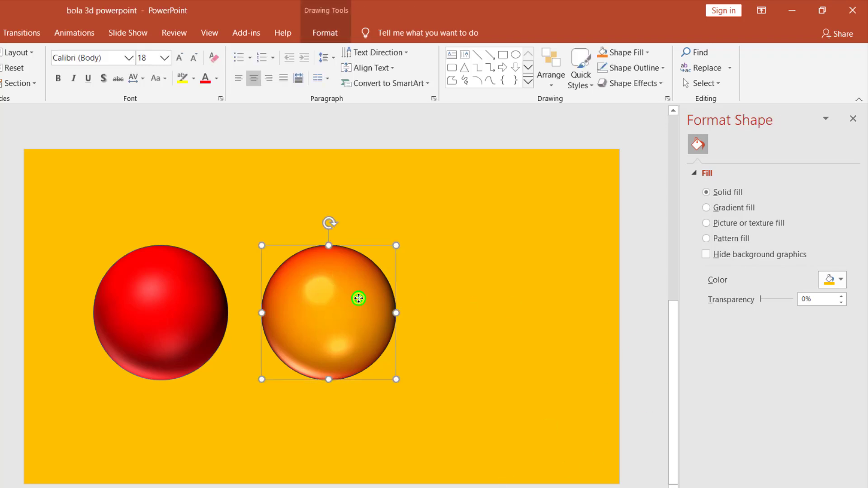
Step: Try Blue, Accent 1 as the right sphere's fill, then change it to a green theme colour
left_click(842, 314)
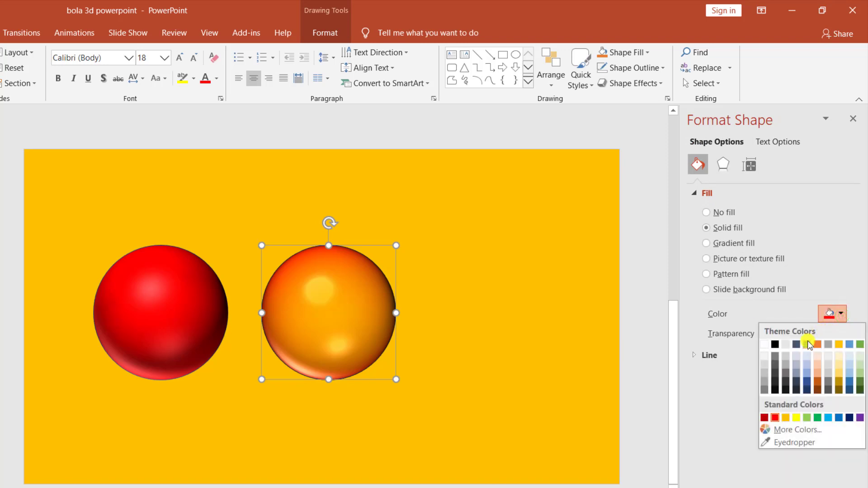
left_click(808, 345)
left_click(840, 313)
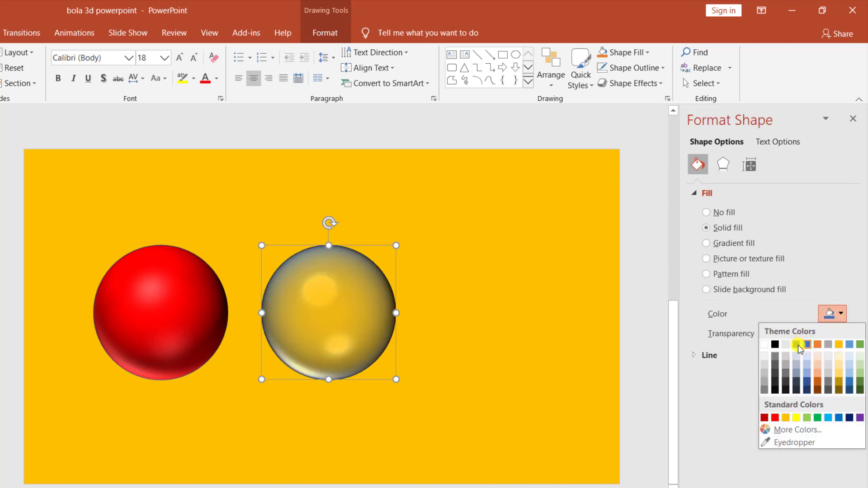
left_click(860, 345)
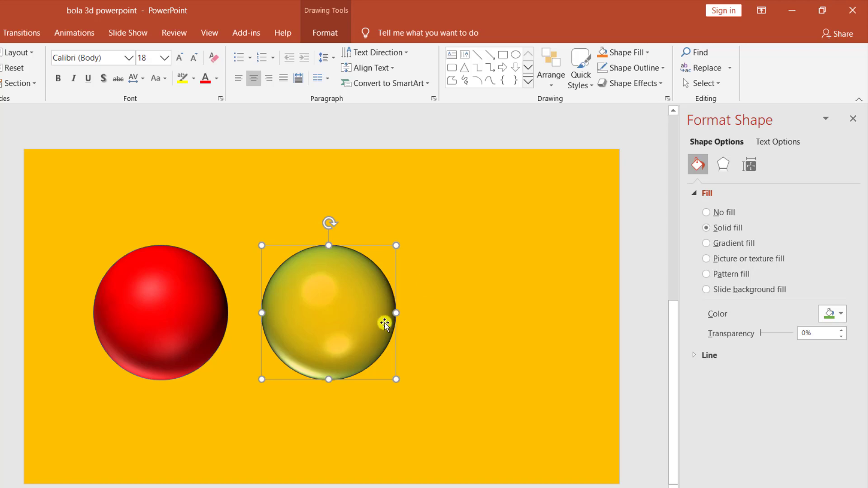
Step: Switch slide 2's solid background fill to the standard Light Green colour
left_click(463, 289)
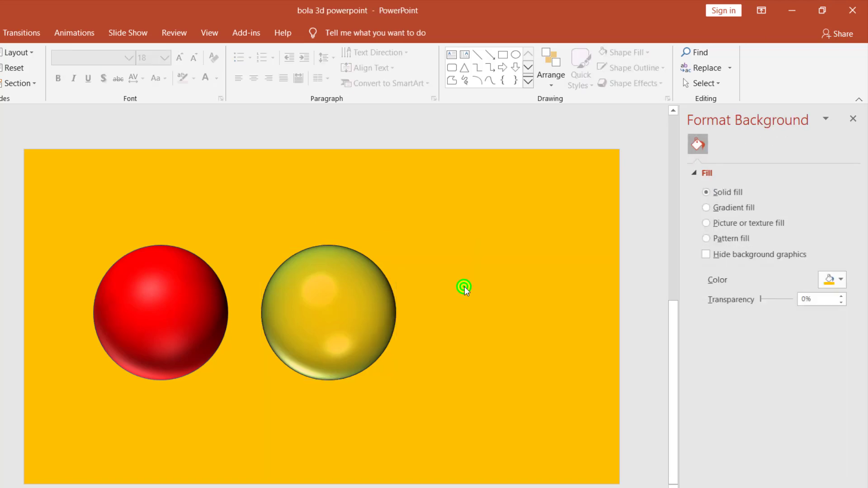
right_click(465, 287)
left_click(552, 398)
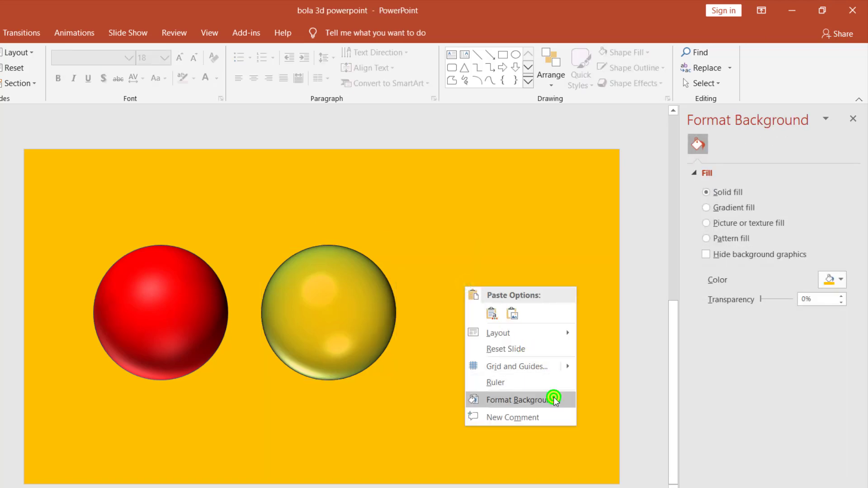
left_click(823, 279)
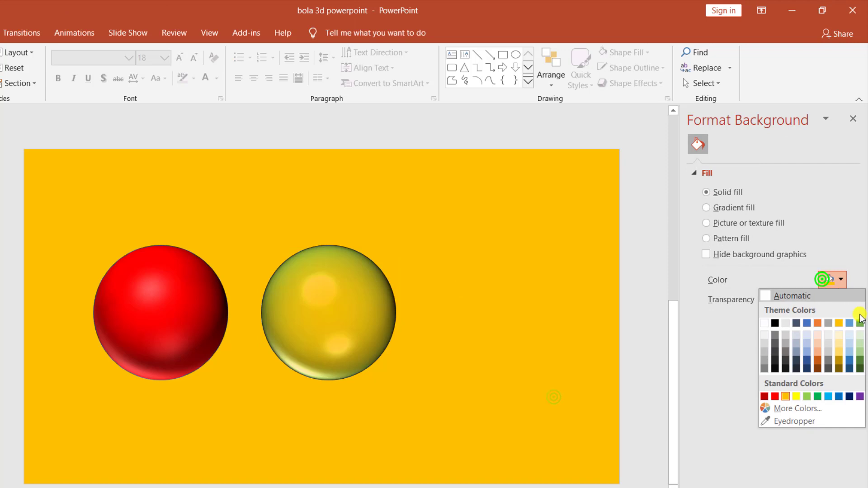
left_click(806, 397)
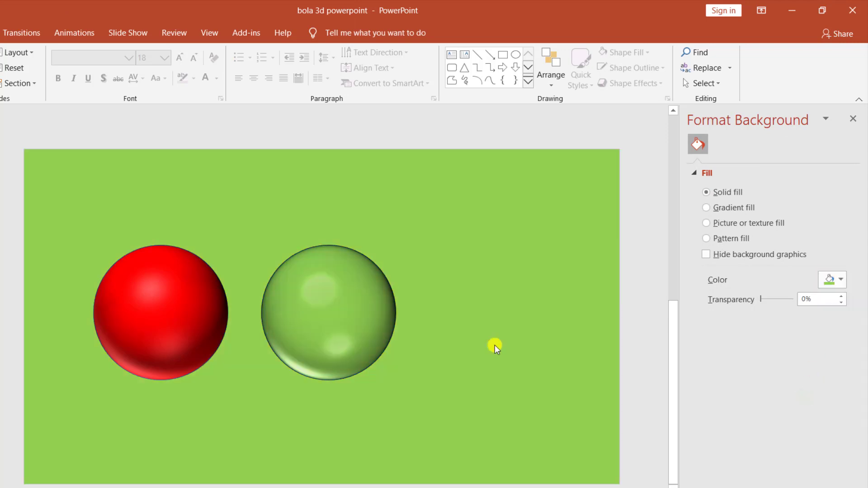